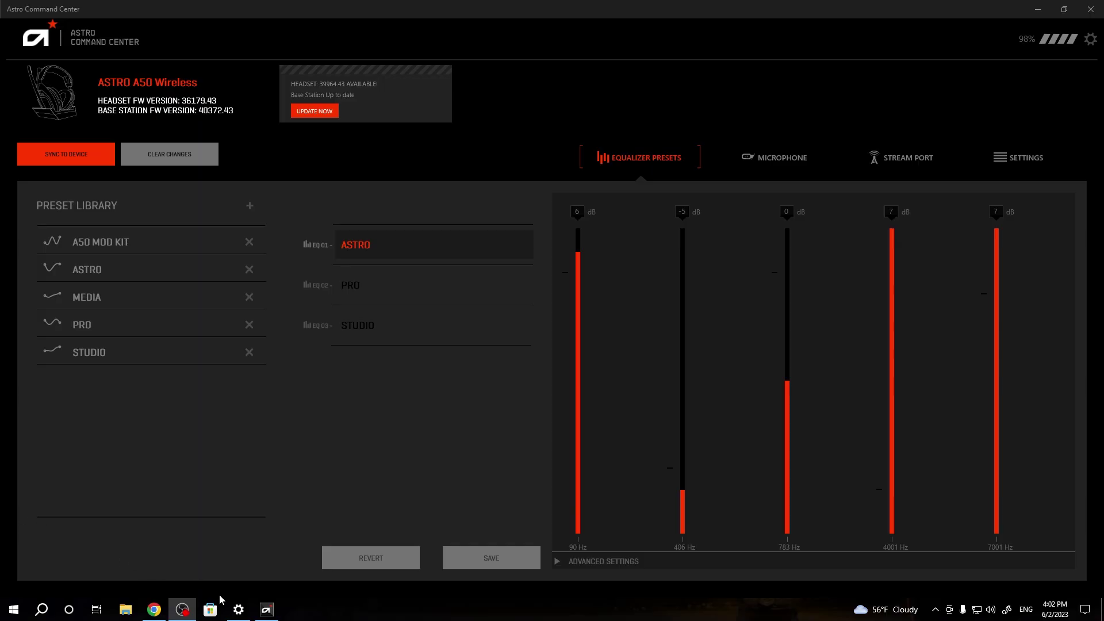
# Bring up the browser showing the Astro Command Center Microsoft Store listing.
pyautogui.click(156, 610)
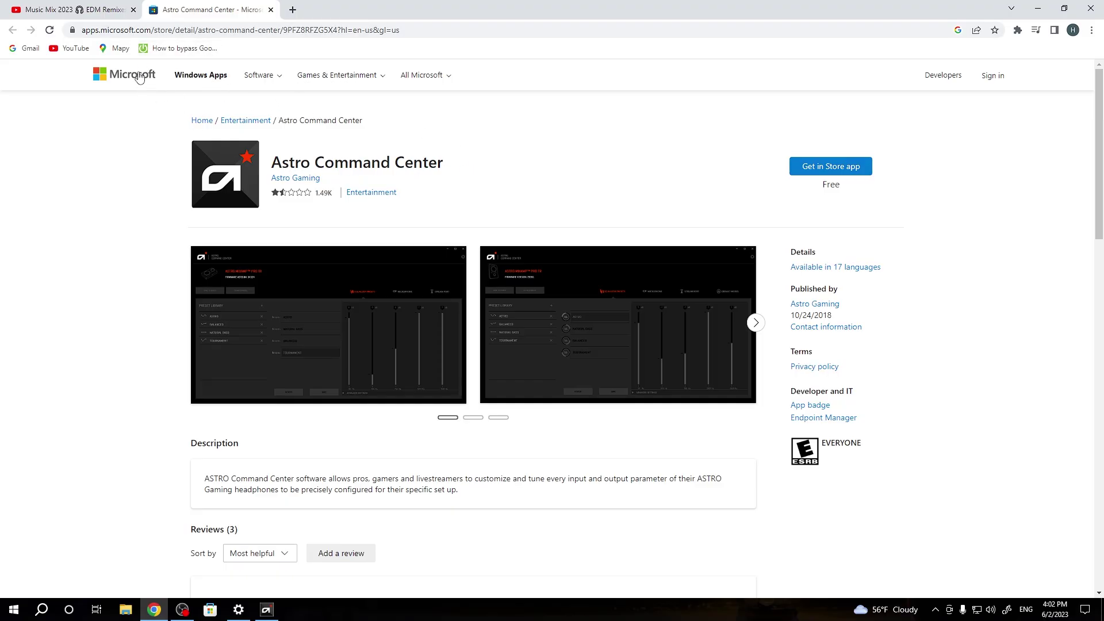
# Launch the Microsoft Store app, then bring Astro Command Center back to the front.
pyautogui.click(209, 610)
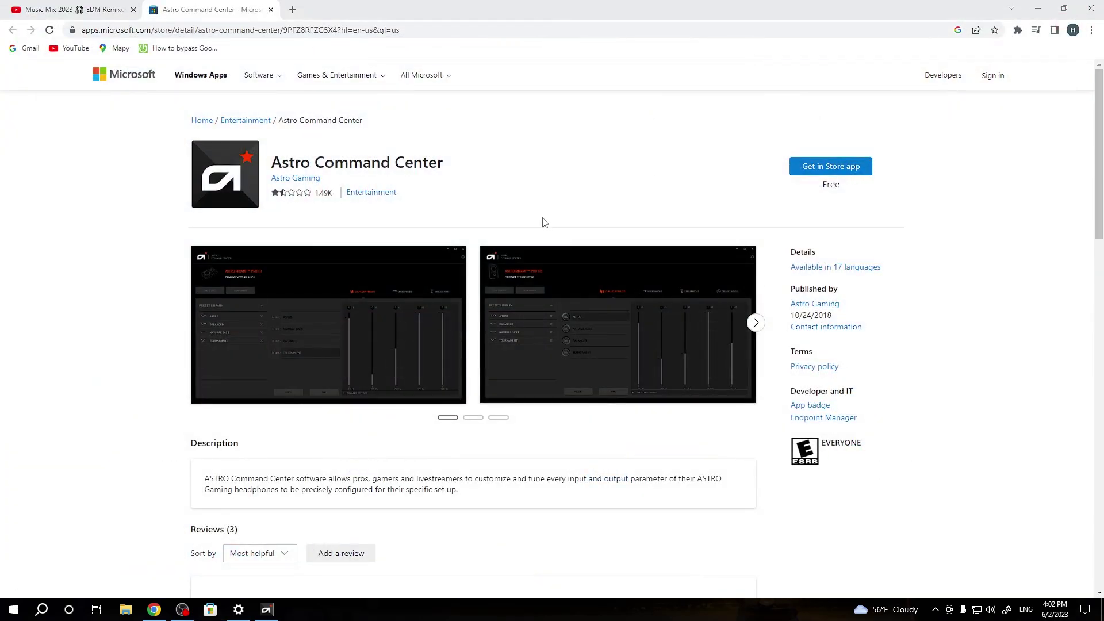
pyautogui.click(266, 611)
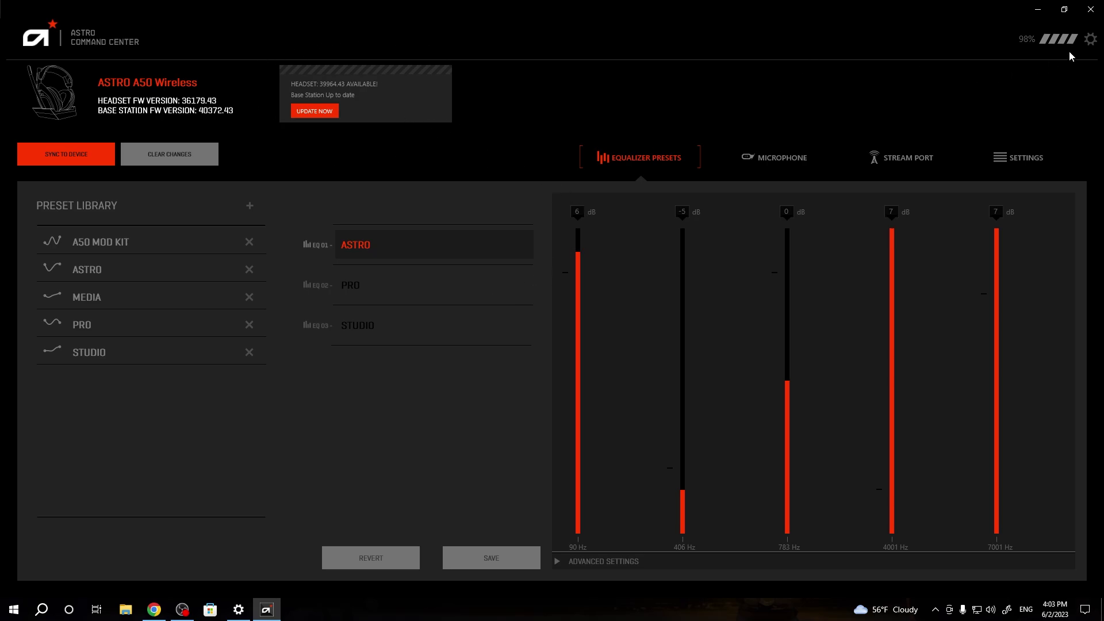
# Check the gear-icon options list for update choices and close it again.
pyautogui.click(1090, 40)
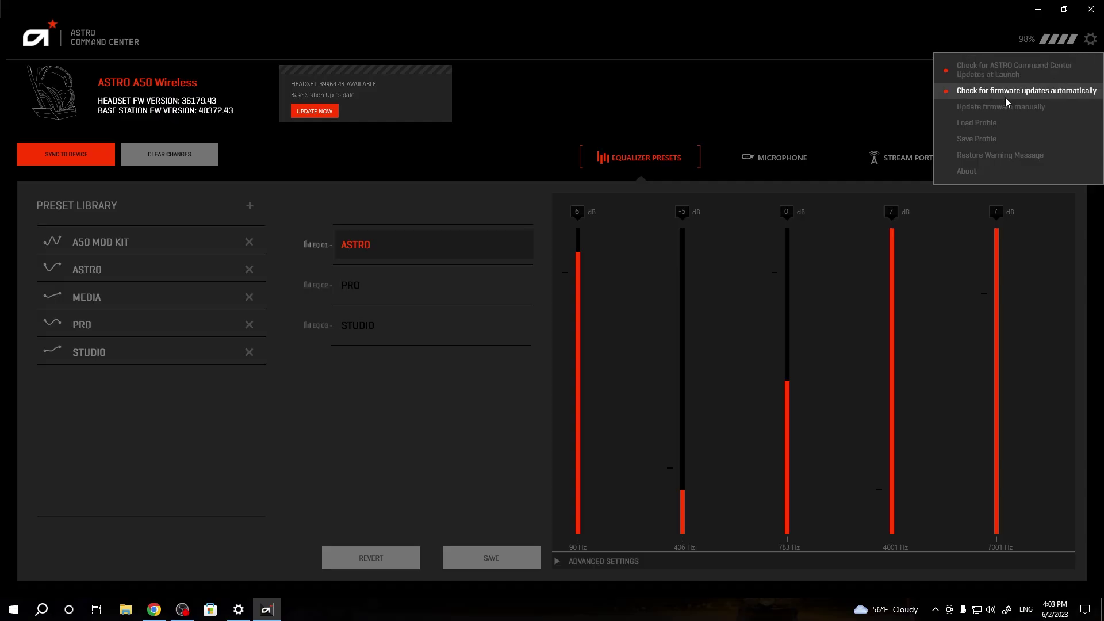
pyautogui.click(985, 95)
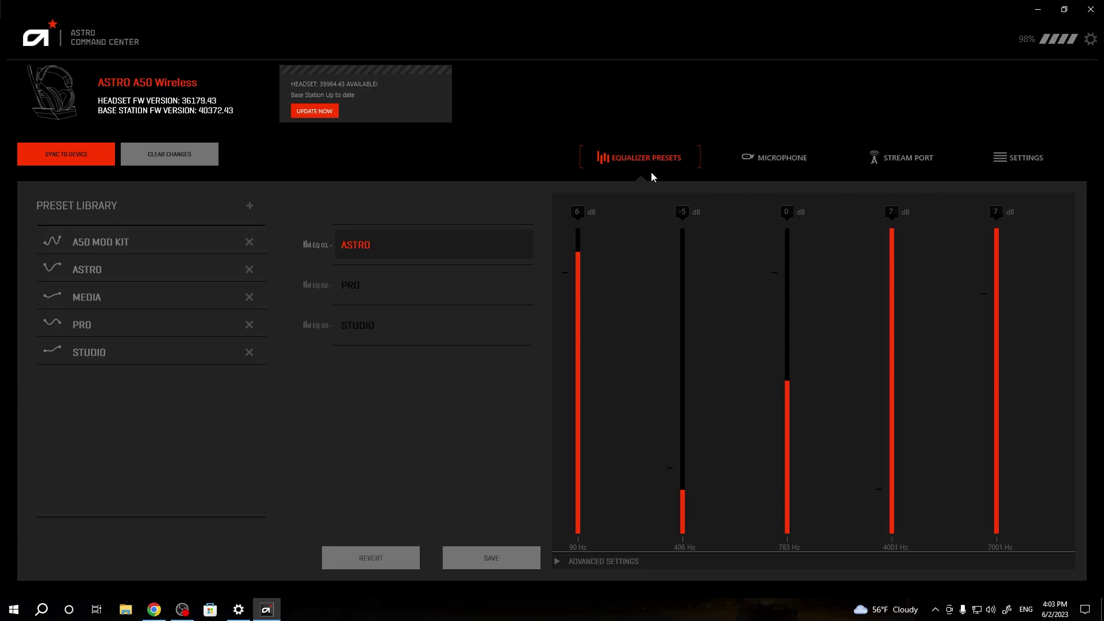
# Start the headset firmware update from 36179.43 to 39964.43 and confirm with YES.
pyautogui.click(314, 112)
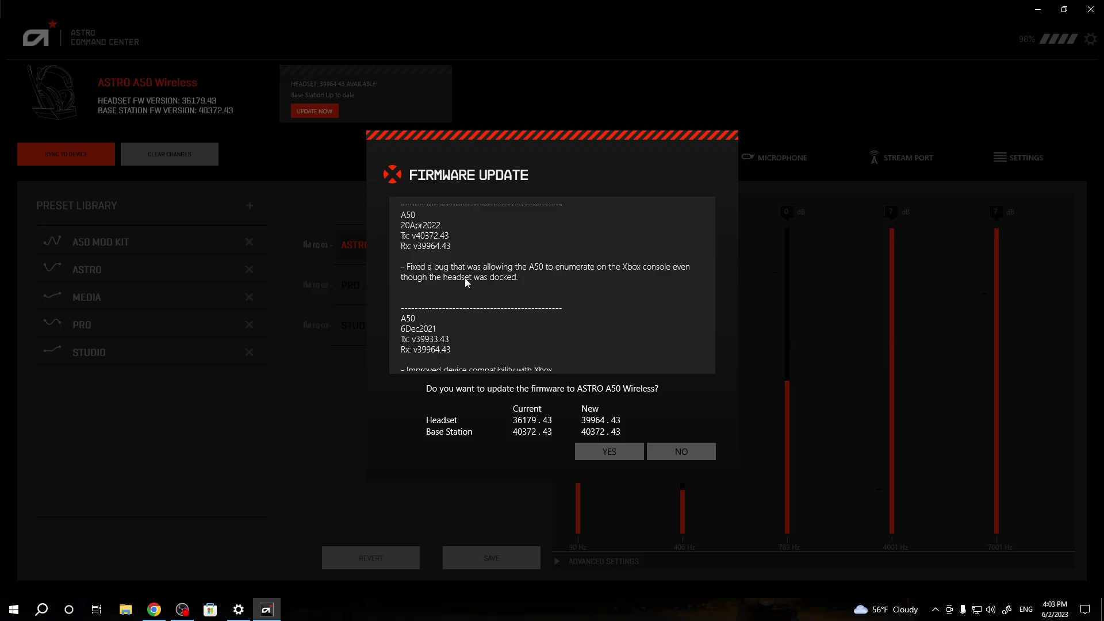
pyautogui.click(612, 450)
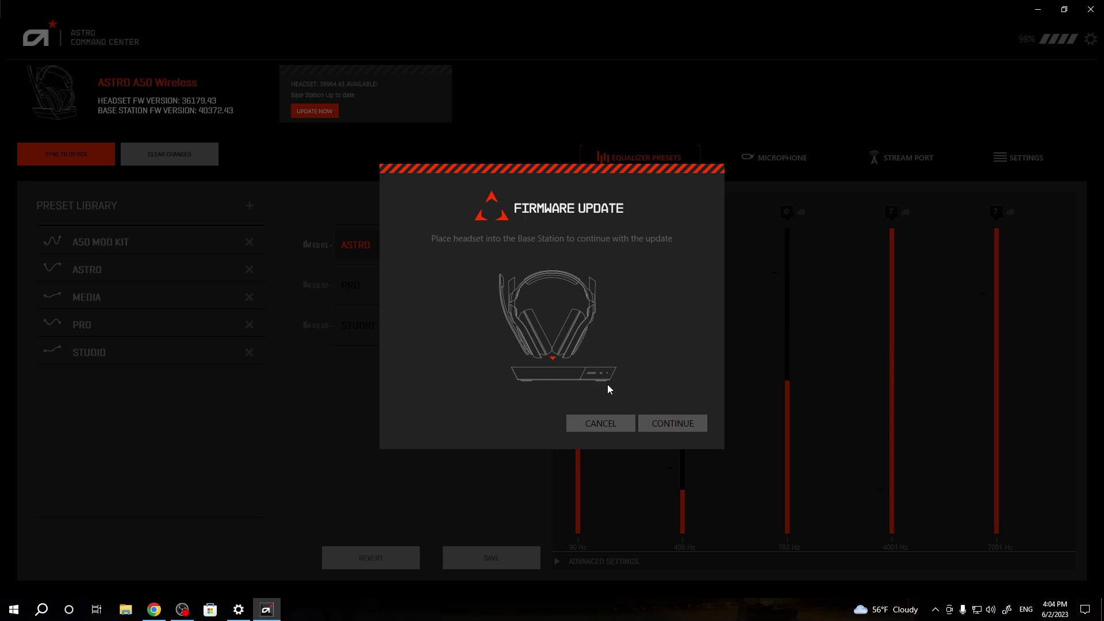
# Continue the firmware install after docking the headset in the Base Station.
pyautogui.click(694, 424)
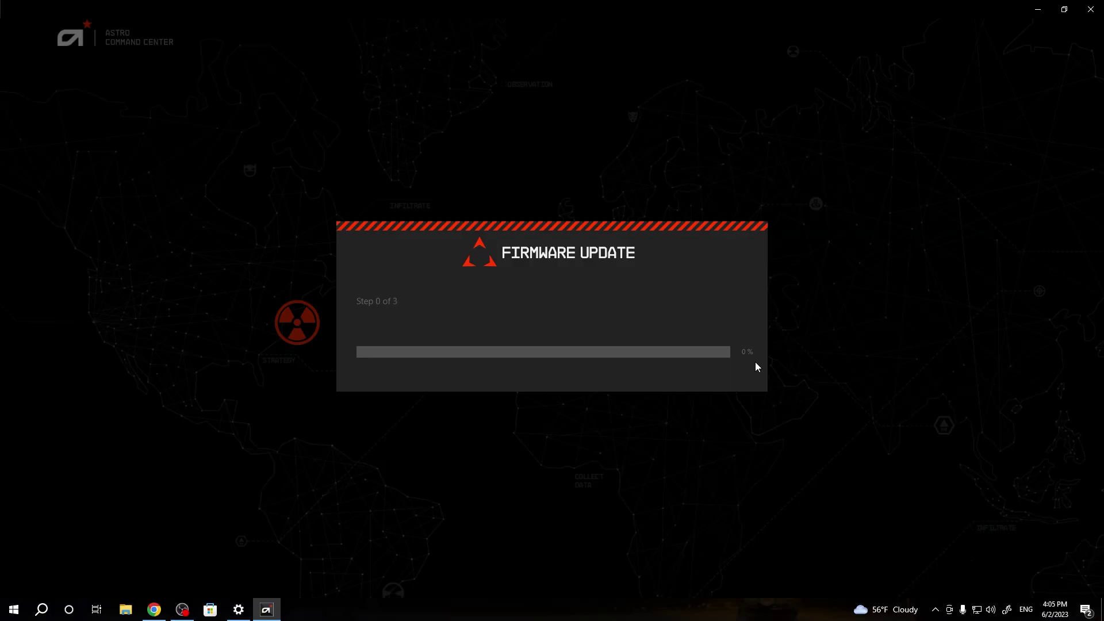
# Check the sound playback devices list while the firmware update runs to completion.
pyautogui.click(990, 609)
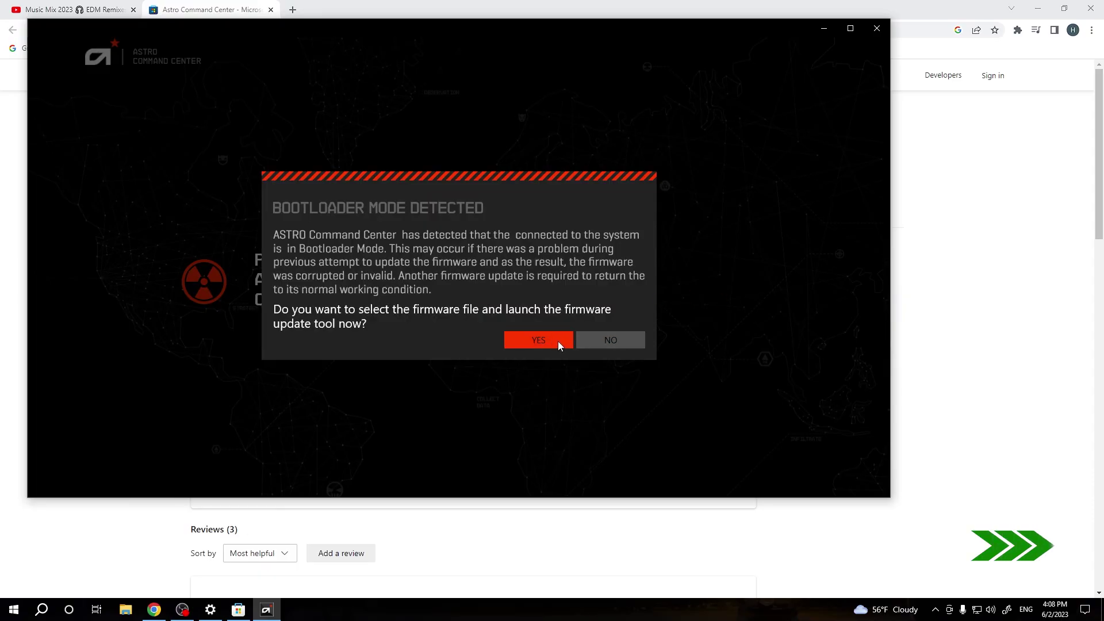
pyautogui.click(559, 340)
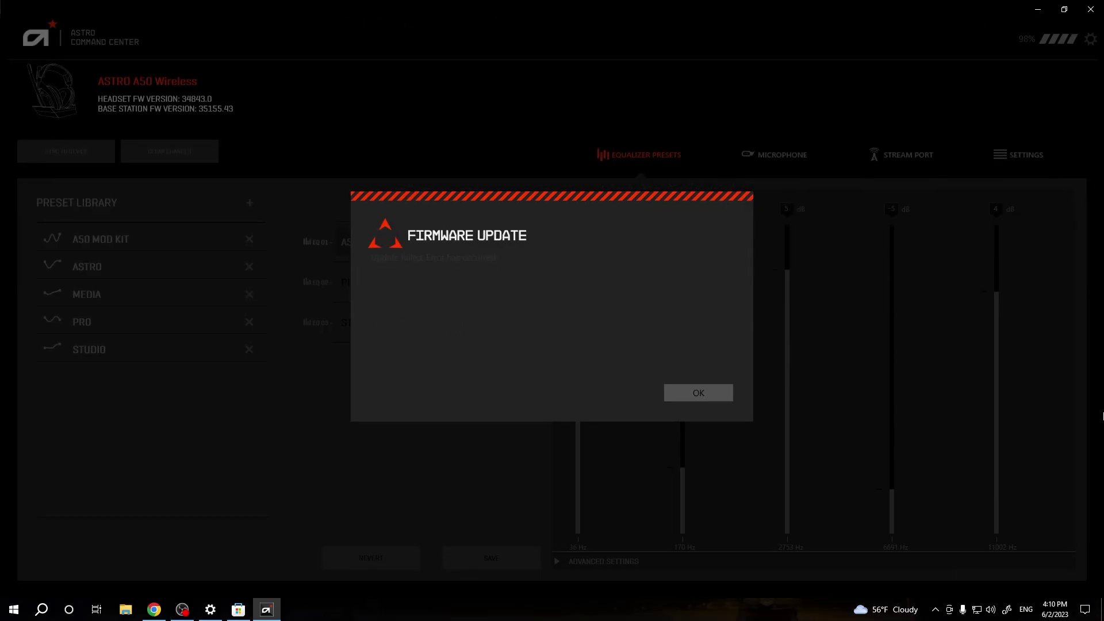
# Dismiss the completion notice, close the app and relaunch it maximized from the Microsoft Store.
pyautogui.click(715, 391)
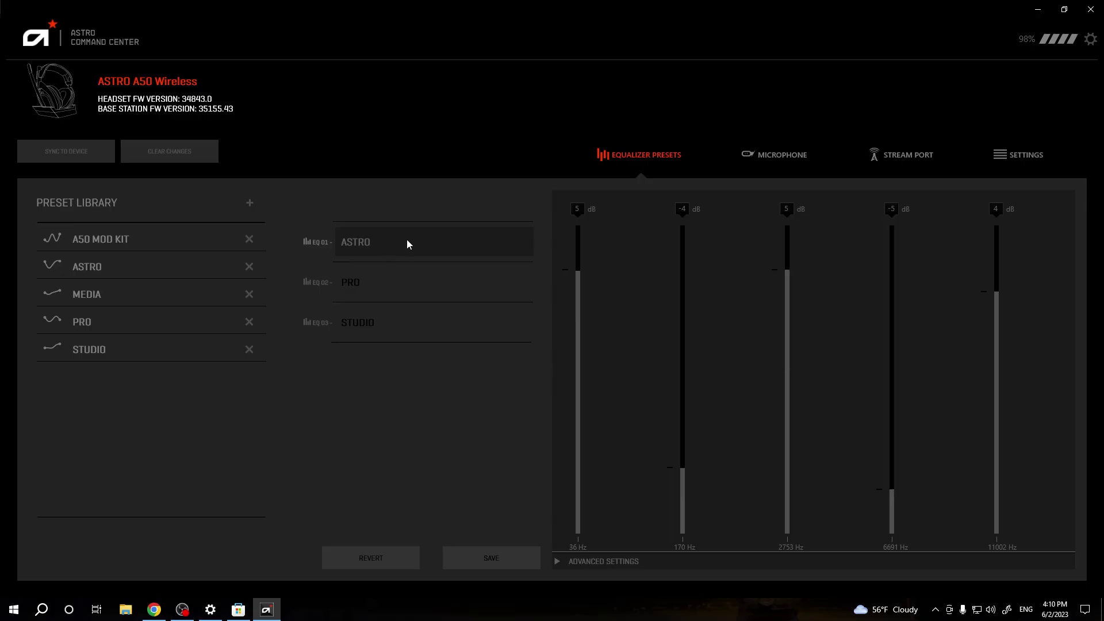
pyautogui.click(1096, 7)
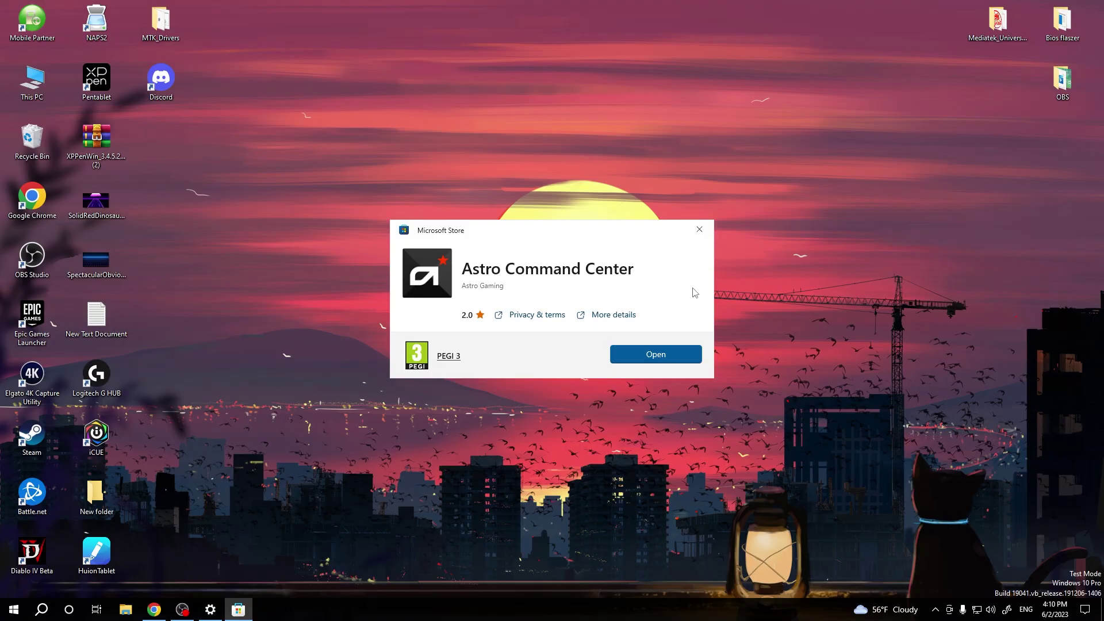
pyautogui.click(677, 358)
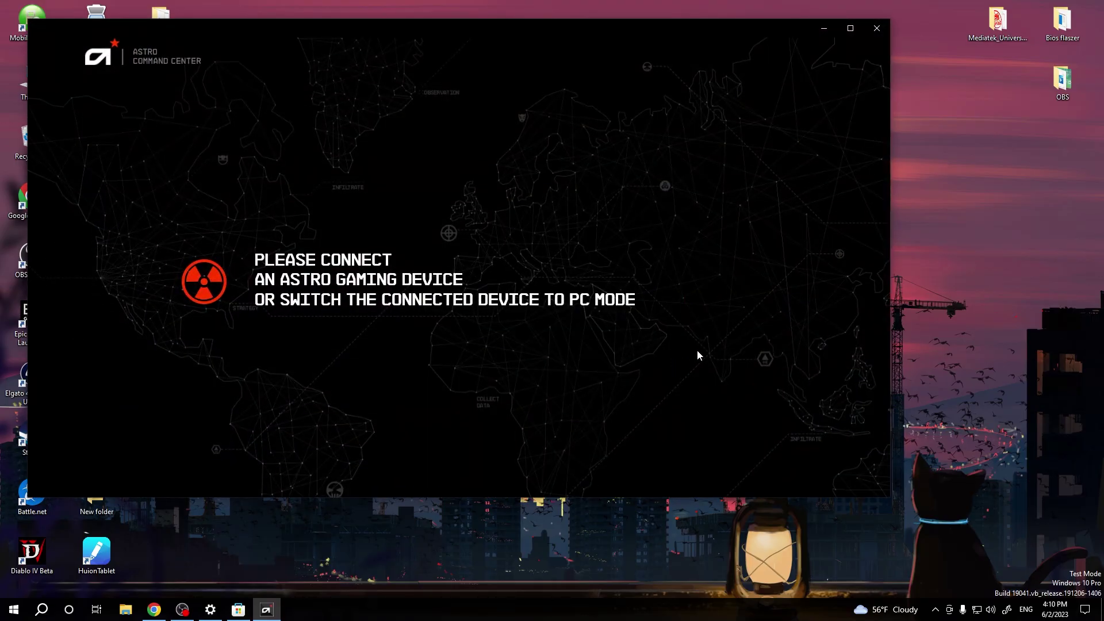
pyautogui.click(854, 31)
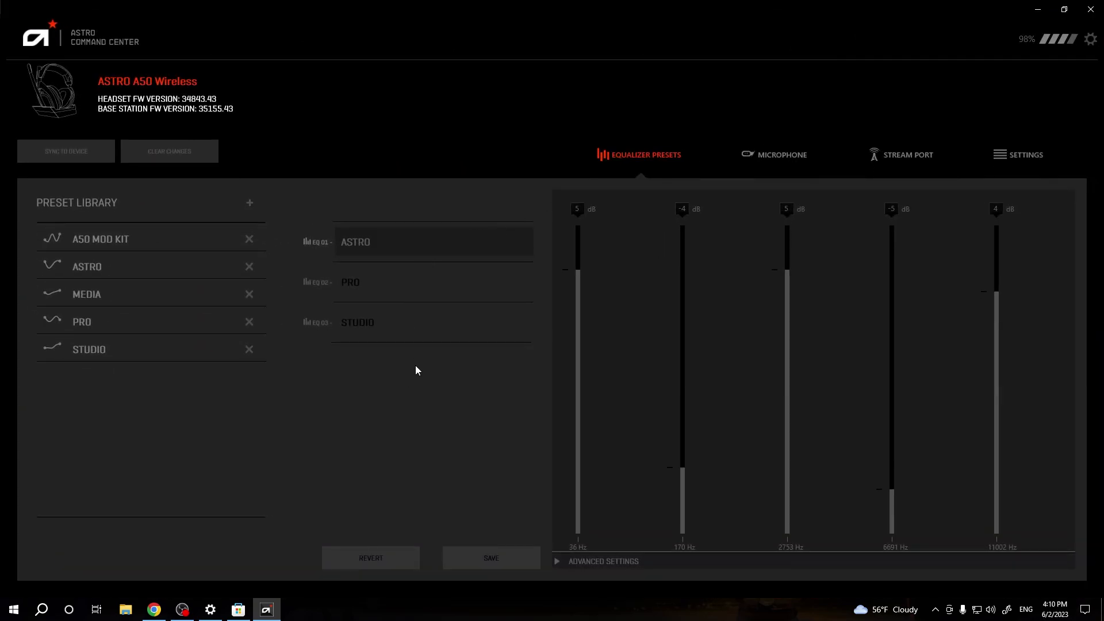
# Review the headset's Microphone and Stream Port settings pages.
pyautogui.click(794, 155)
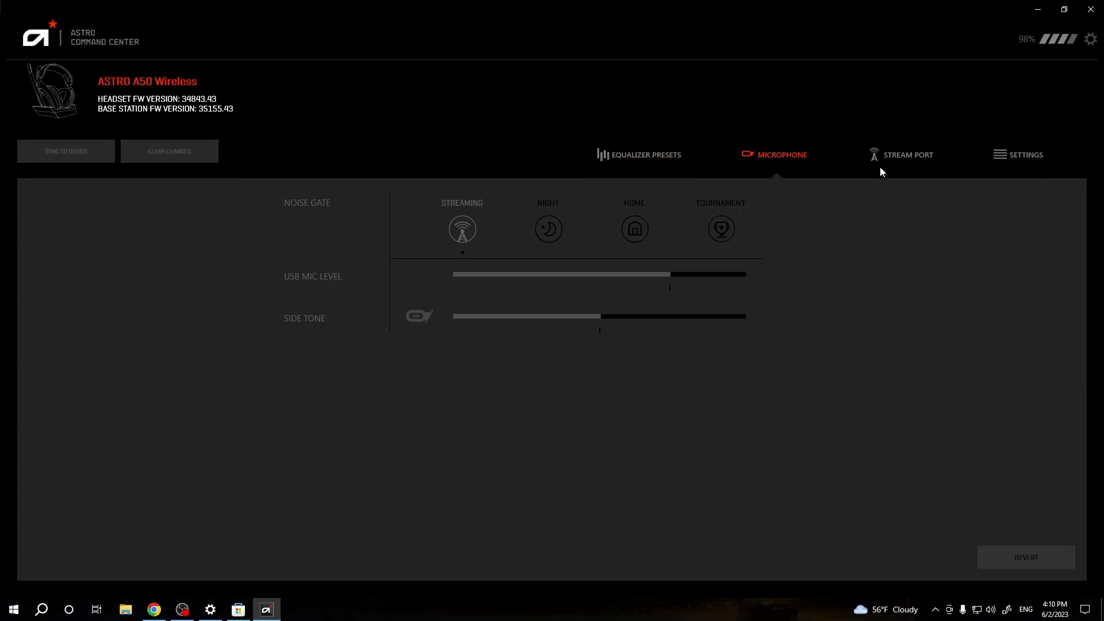
pyautogui.click(893, 163)
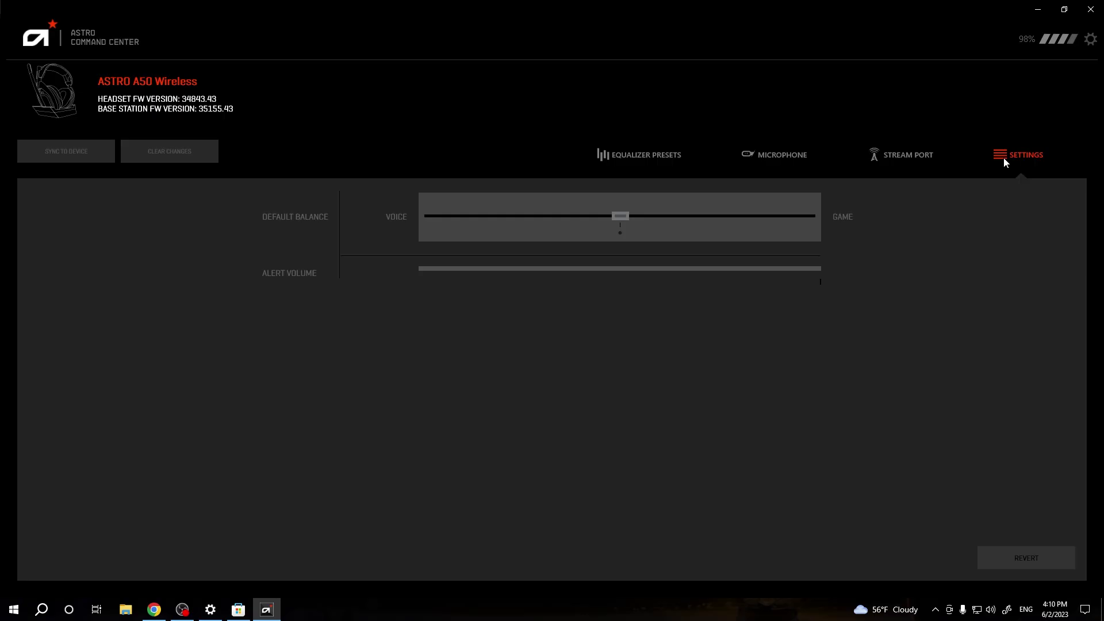